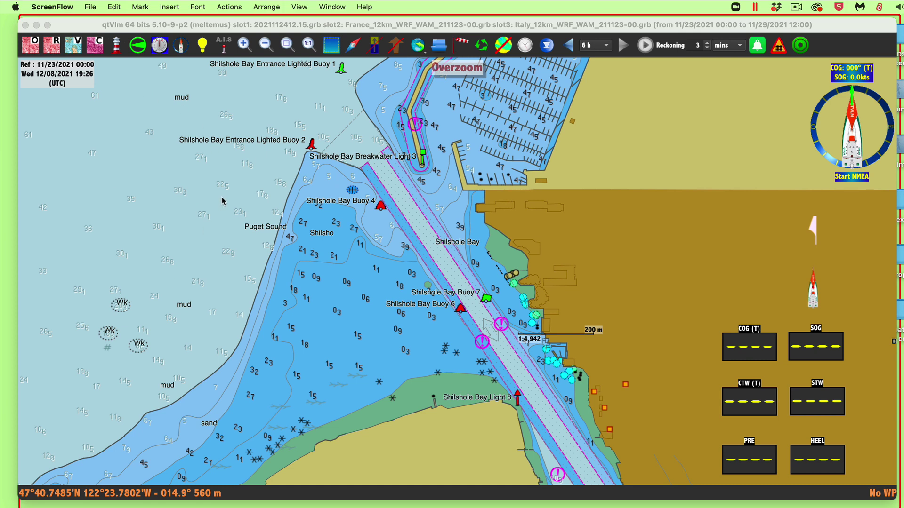
Look over the qtVlm and View > Single chart > Open a chart menus without choosing, then switch to the Windows VM.
left_click(112, 116)
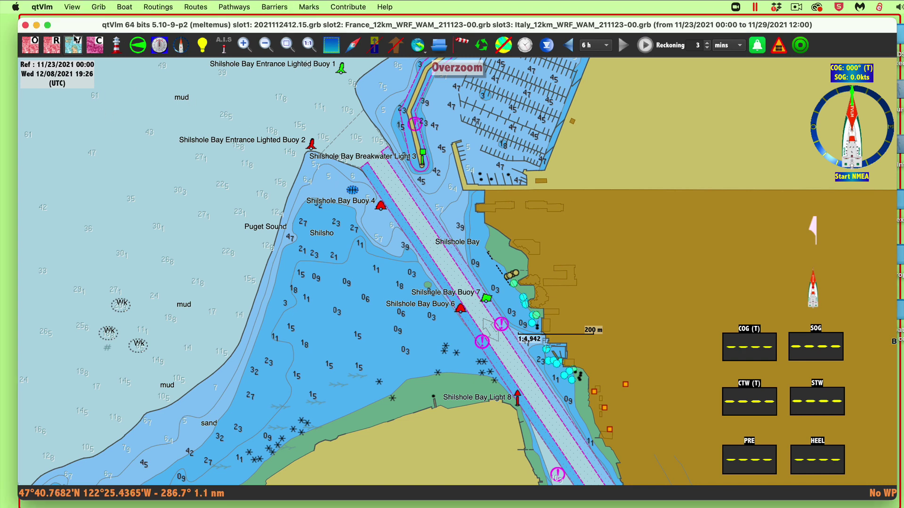
left_click(42, 7)
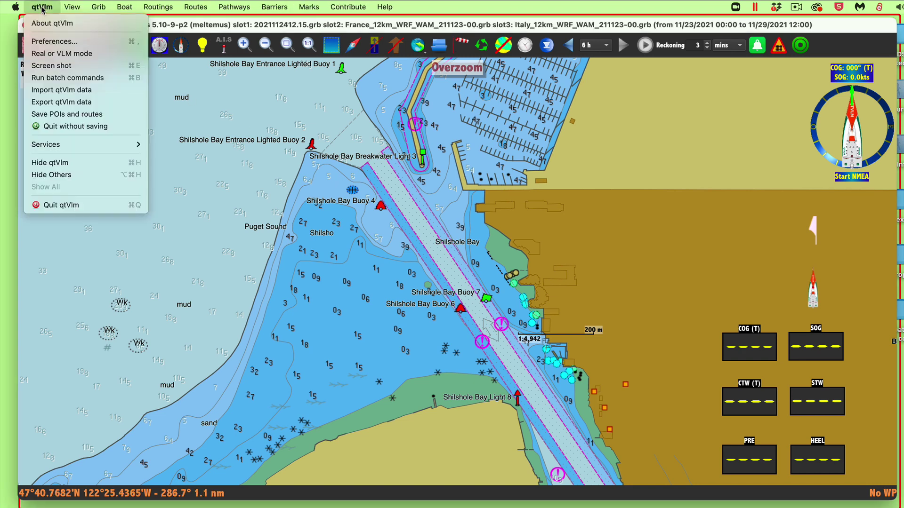
mouse_move(72, 7)
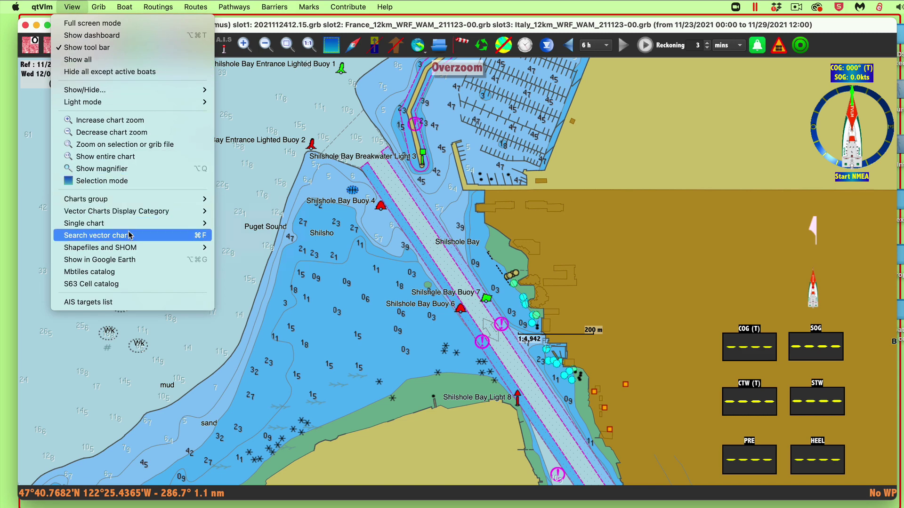
mouse_move(139, 225)
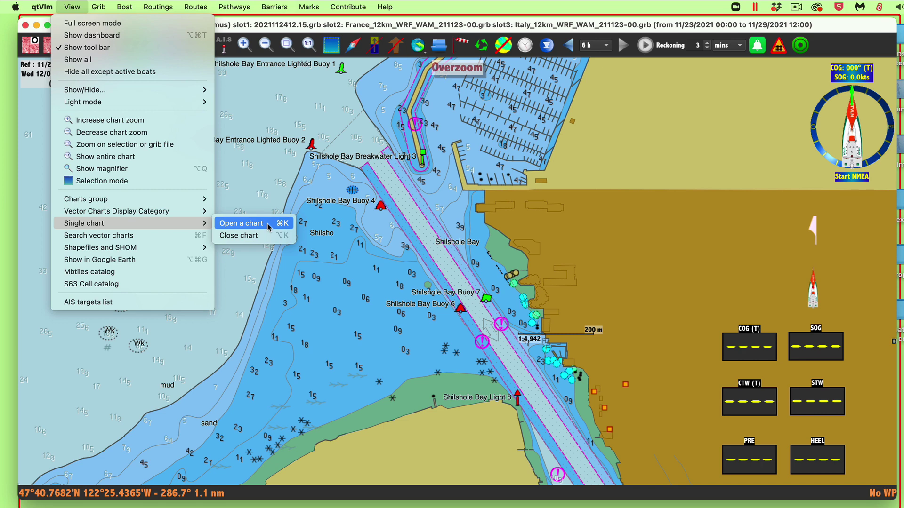
left_click(355, 314)
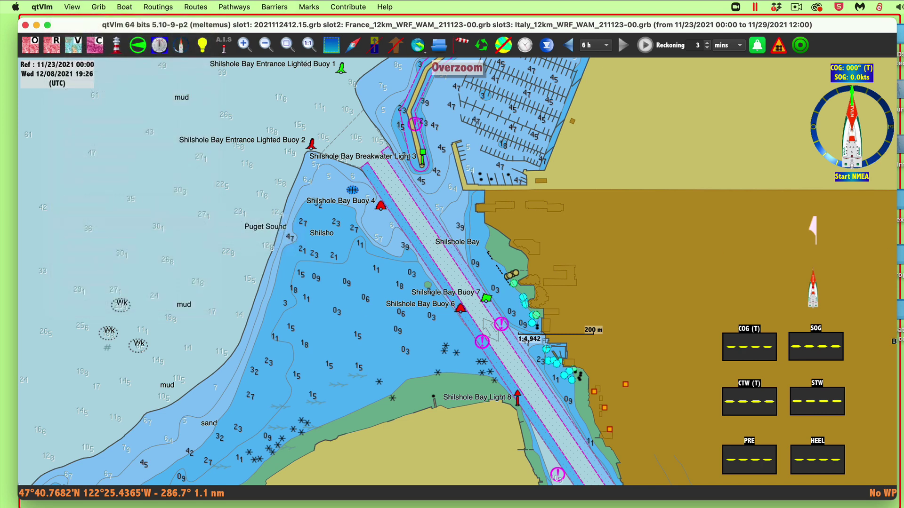
key("super+Tab")
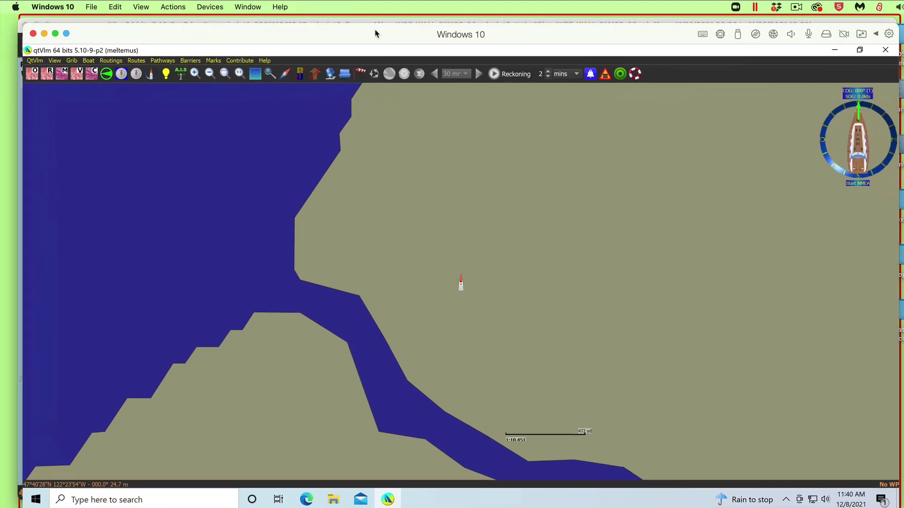
In the Windows qtVlm, browse the QtVlm menu and View > Single chart options without choosing anything.
left_click(40, 60)
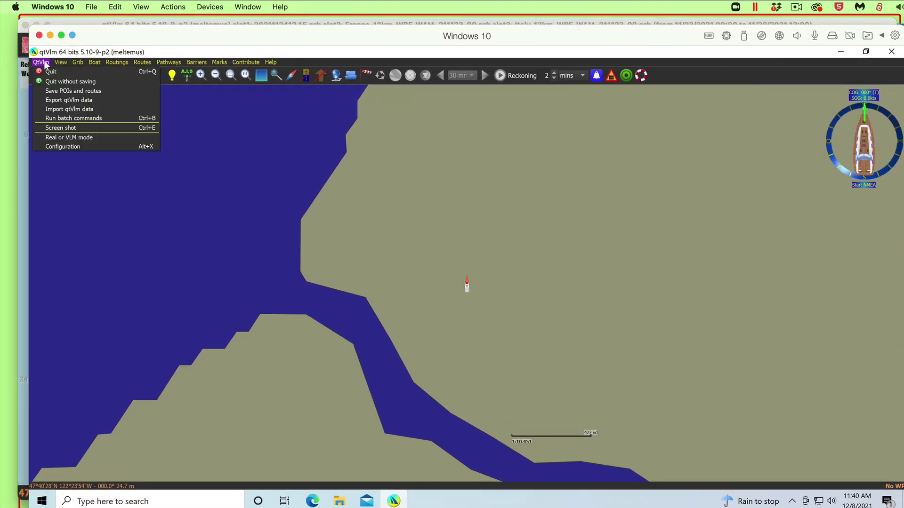
left_click(60, 61)
left_click(60, 62)
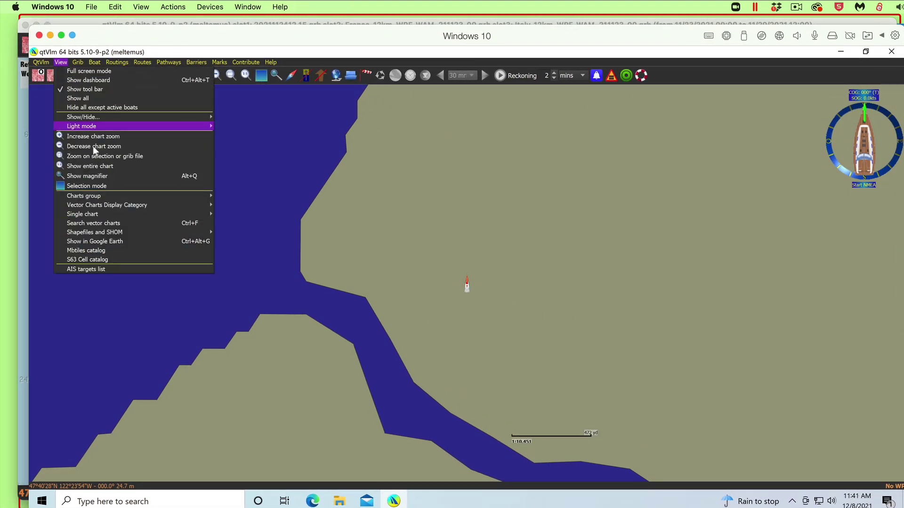
mouse_move(97, 216)
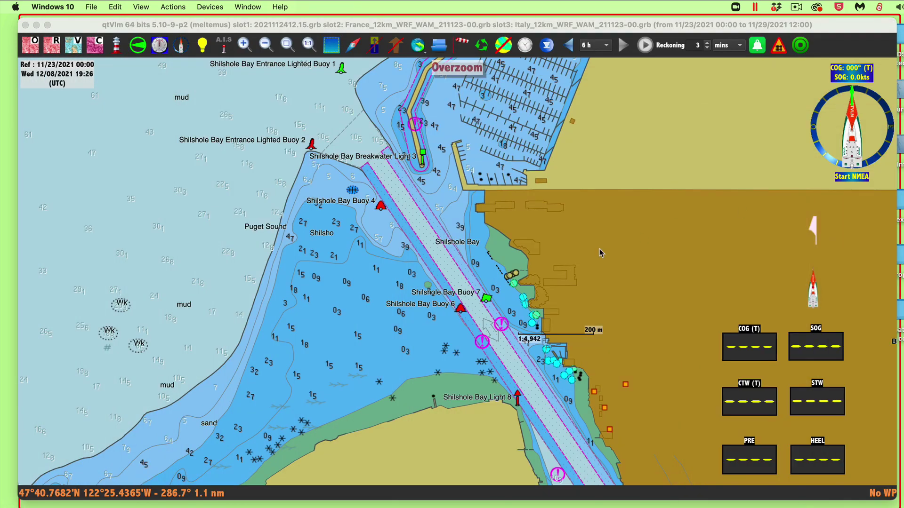
Reactivate the Mac qtVlm window showing the Shilshole Bay chart.
left_click(594, 243)
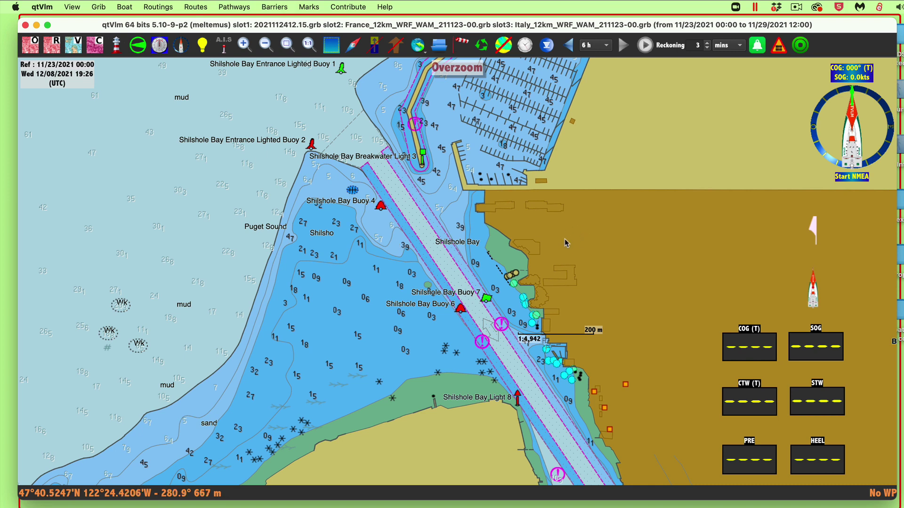
Load 19347_1.KAP from the Pailolo Channel folder into the Open a chart dialog.
key("ctrl+k")
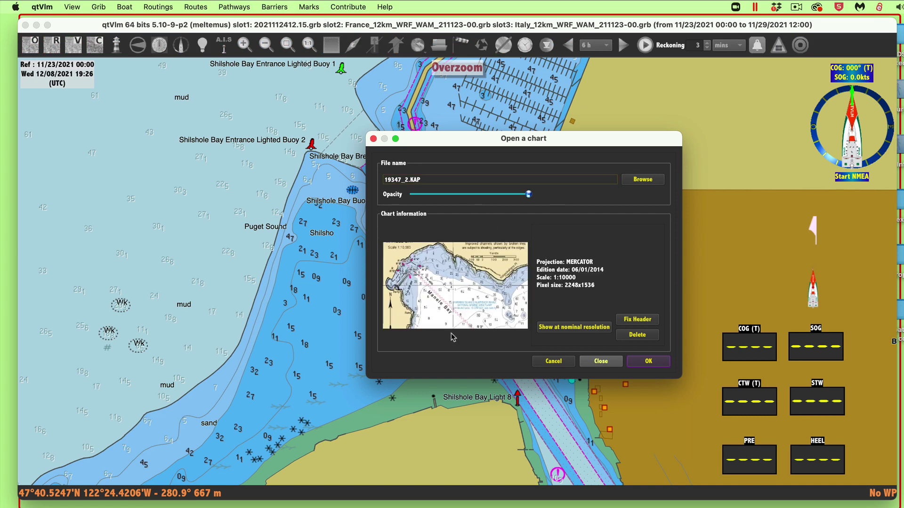
left_click(642, 179)
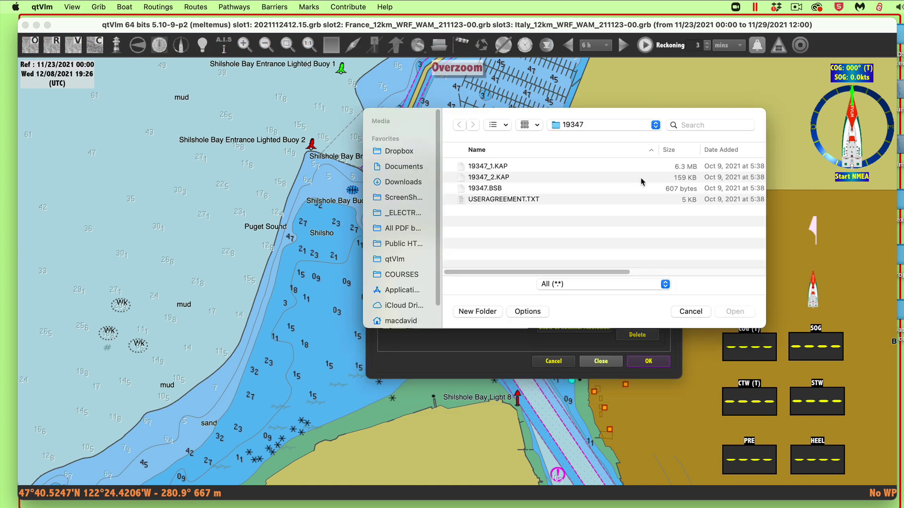
left_click(599, 127)
left_click(584, 138)
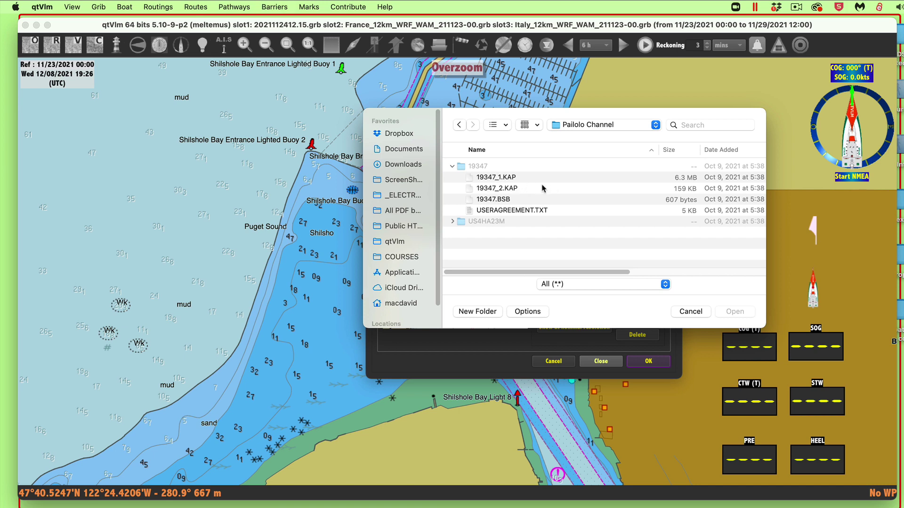
left_click(512, 179)
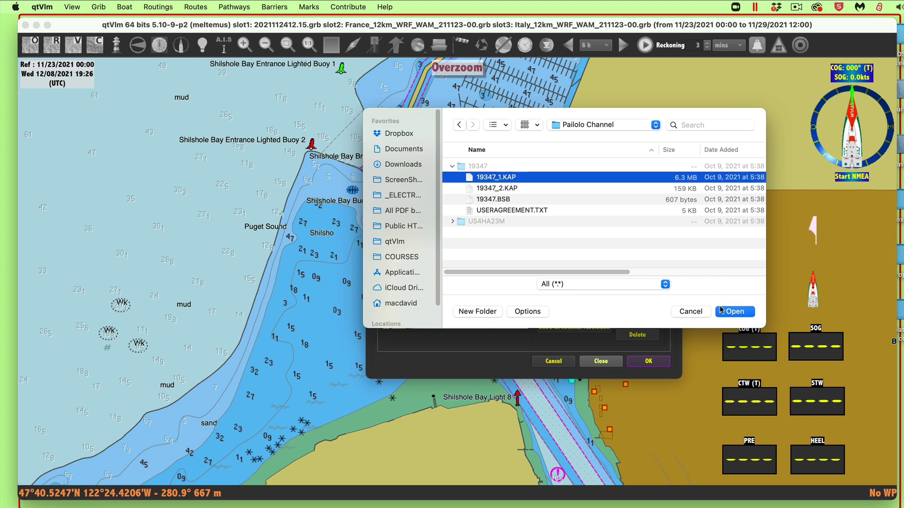
left_click(737, 314)
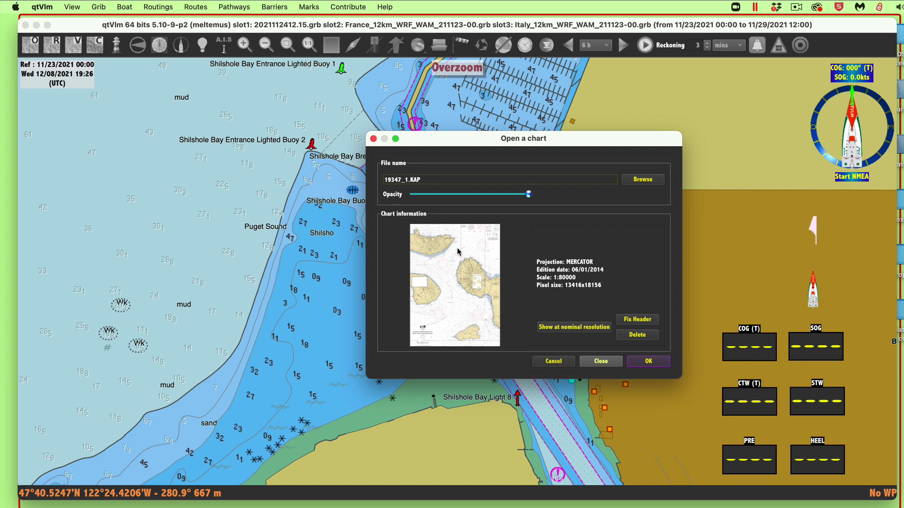
Load 19347_2.KAP into the Open a chart dialog to preview it.
left_click(649, 181)
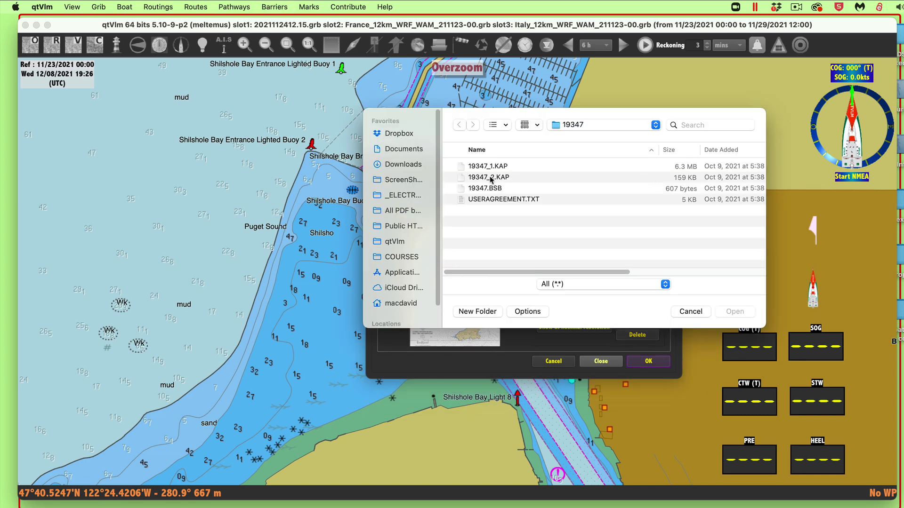
left_click(490, 178)
left_click(734, 312)
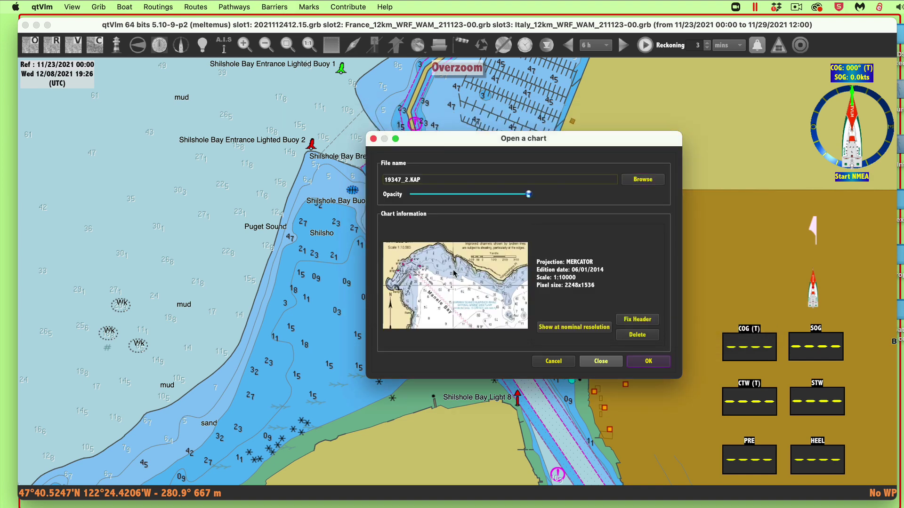
Reload 19347_1.KAP and display it at nominal 1:80,000 resolution.
left_click(642, 179)
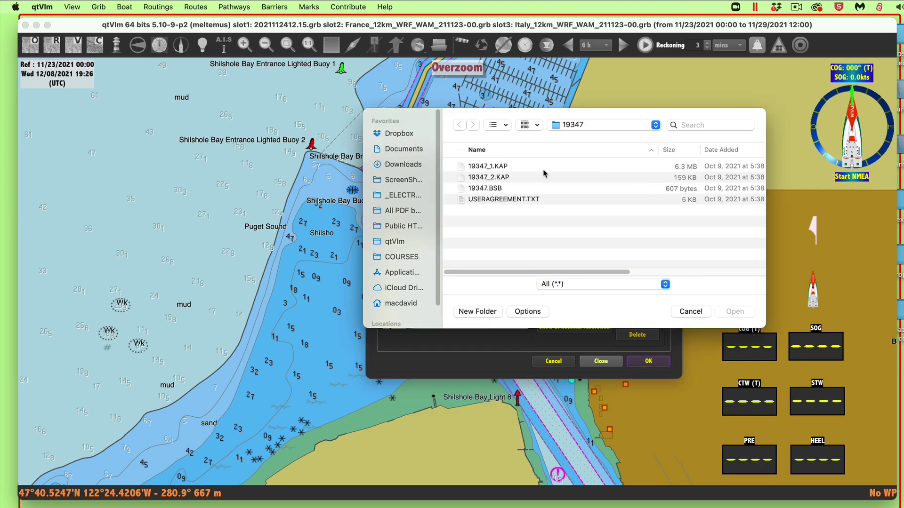
left_click(506, 168)
left_click(734, 312)
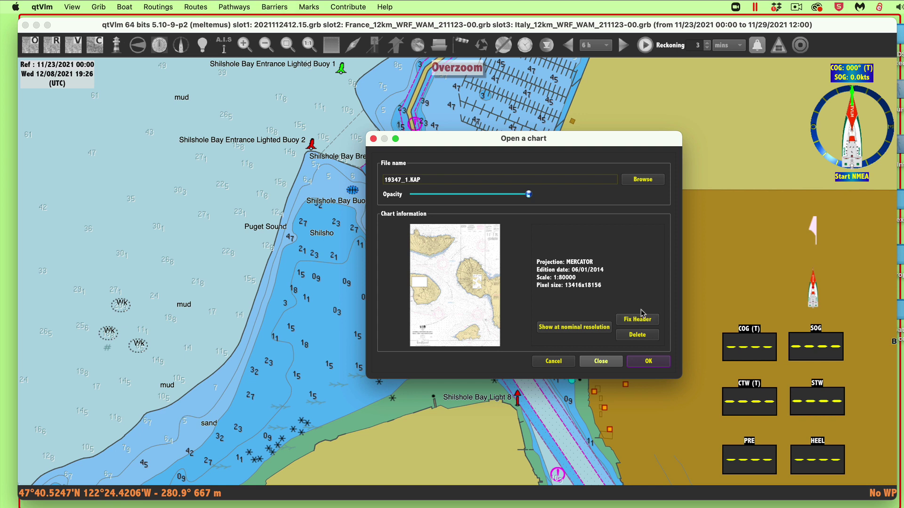
left_click(555, 332)
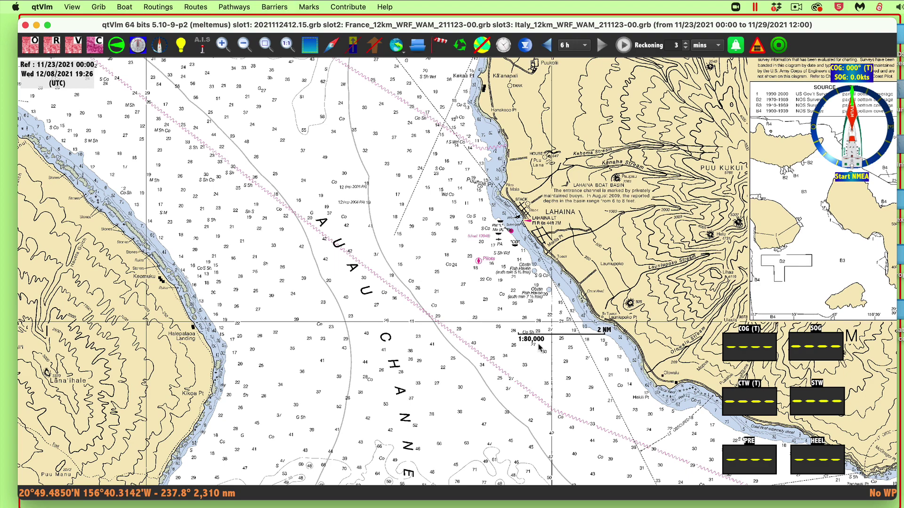
scroll(411, 300, "down", 2)
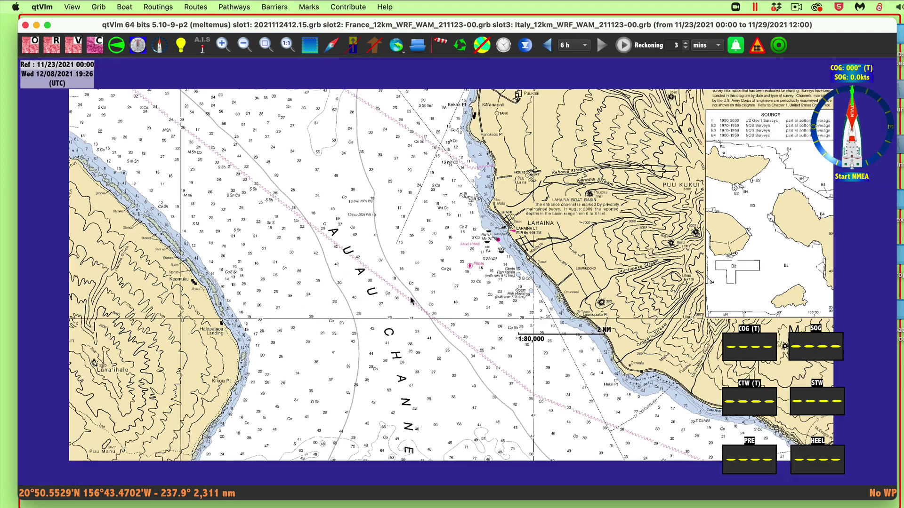
scroll(411, 300, "down", 2)
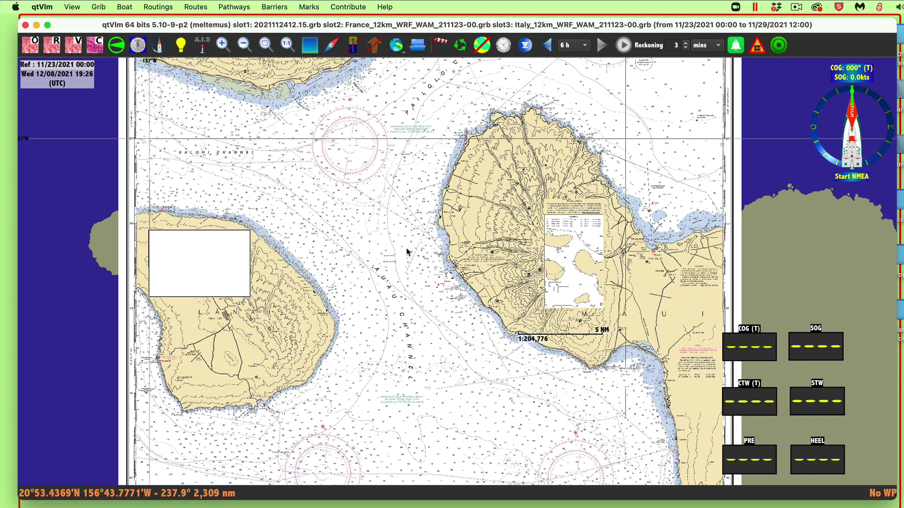
right_click(407, 252)
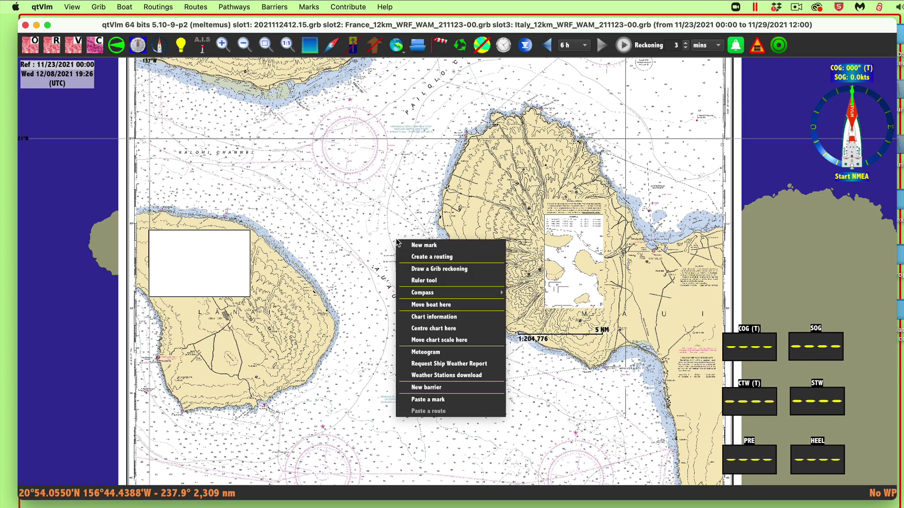
left_click(510, 181)
left_click_drag(426, 149, 419, 256)
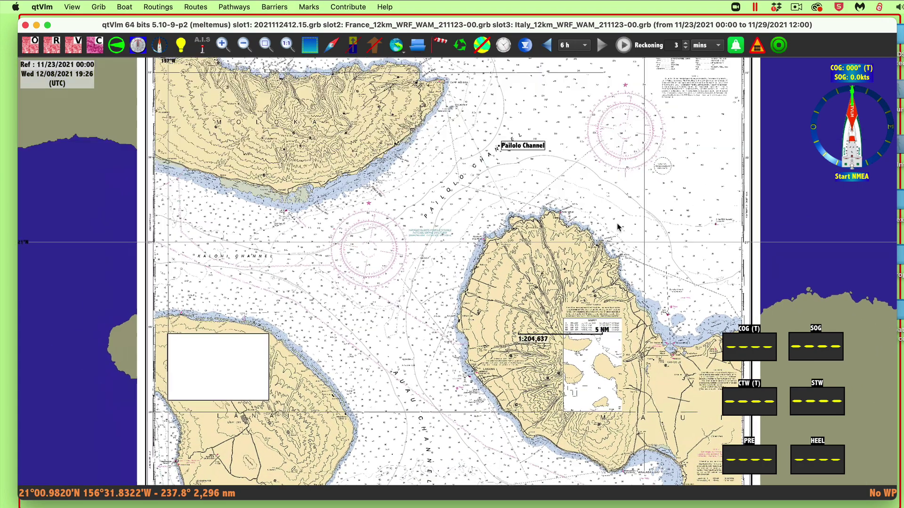
left_click_drag(451, 360, 441, 161)
left_click_drag(446, 318, 387, 234)
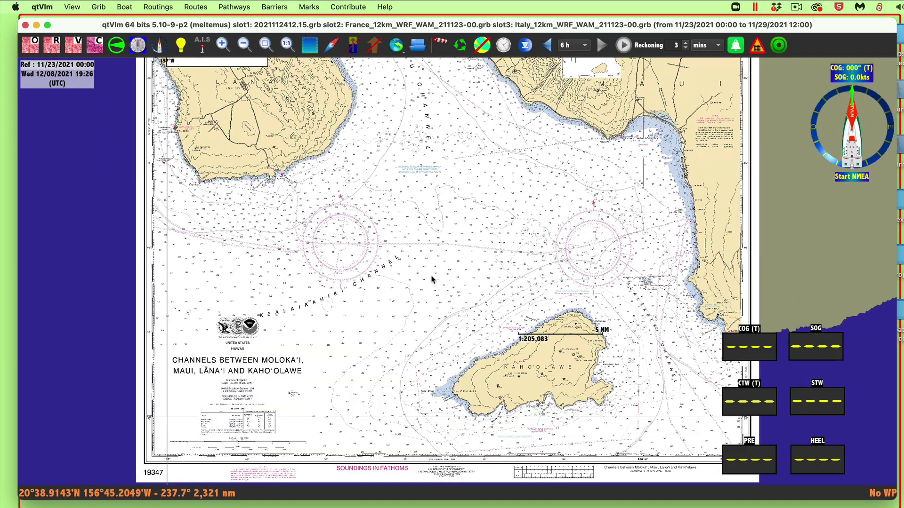
left_click_drag(462, 235, 523, 310)
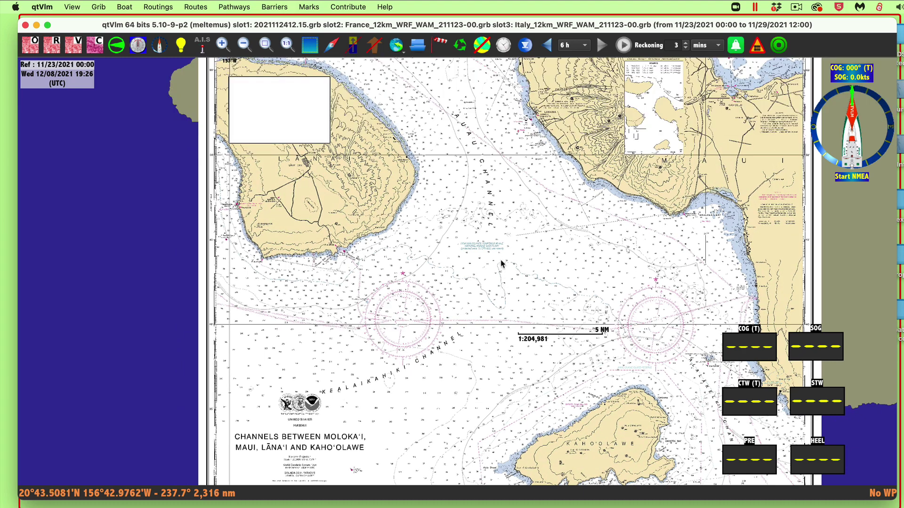
right_click(520, 249)
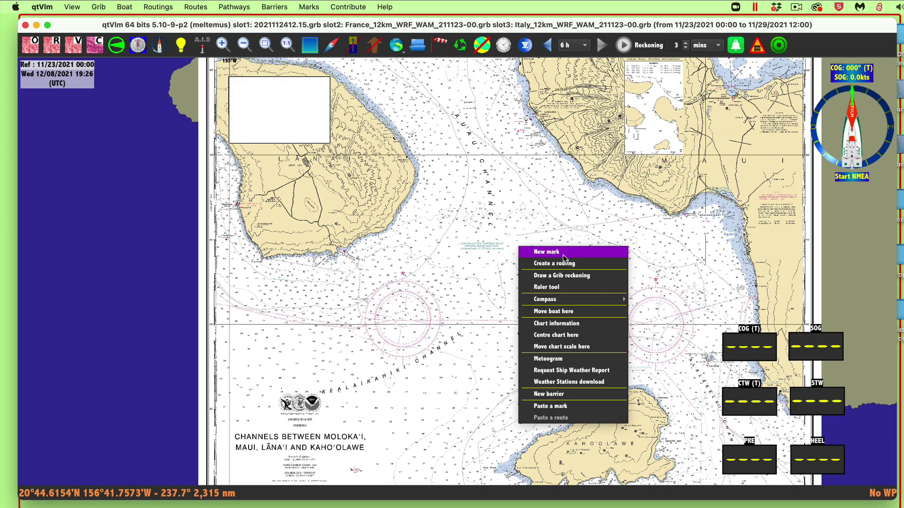
left_click(560, 323)
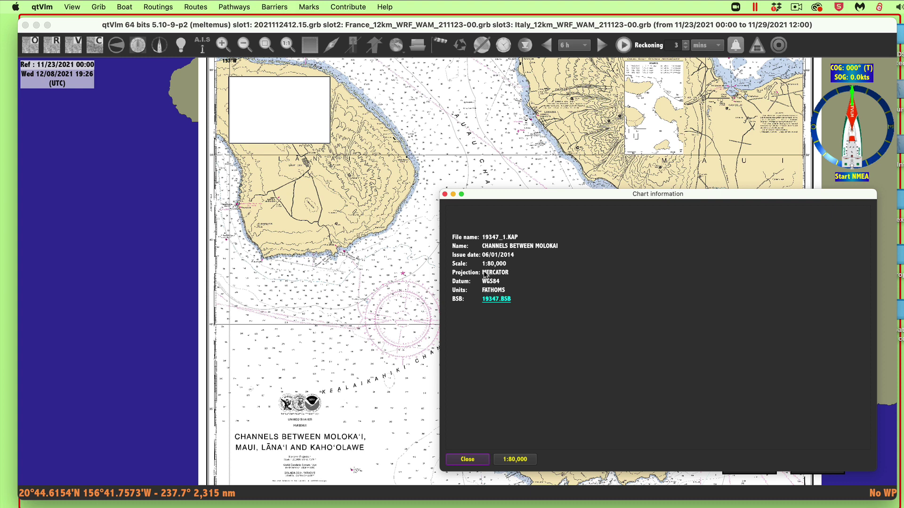
left_click(444, 194)
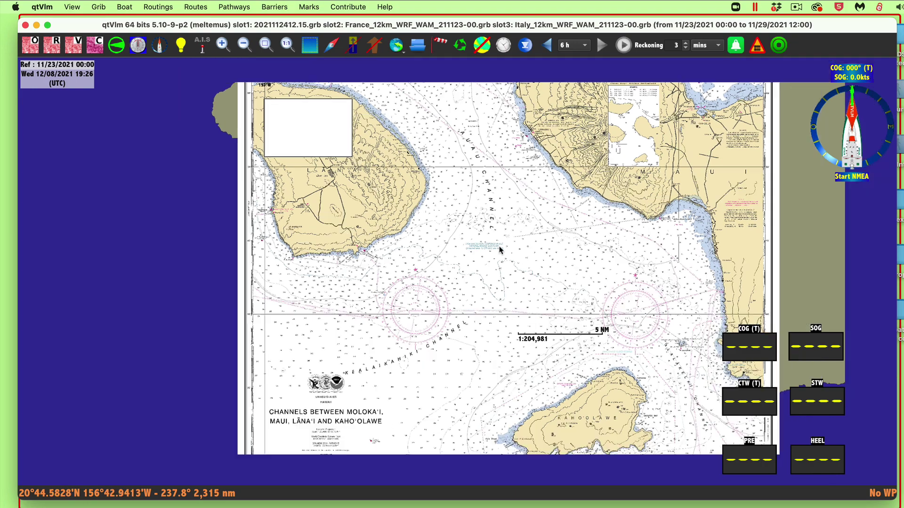
scroll(500, 250, "up", 2)
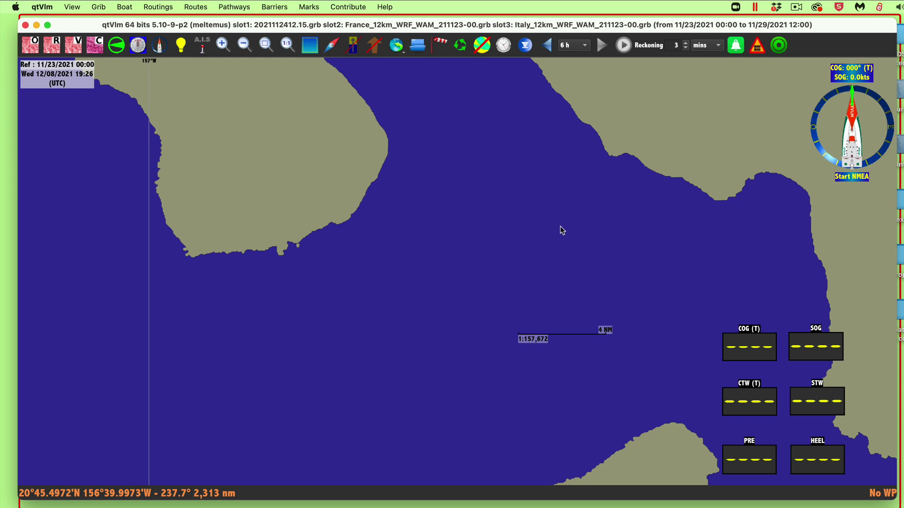
Open the chart dialog and browse to the Pailolo Channel folder.
key("super+k")
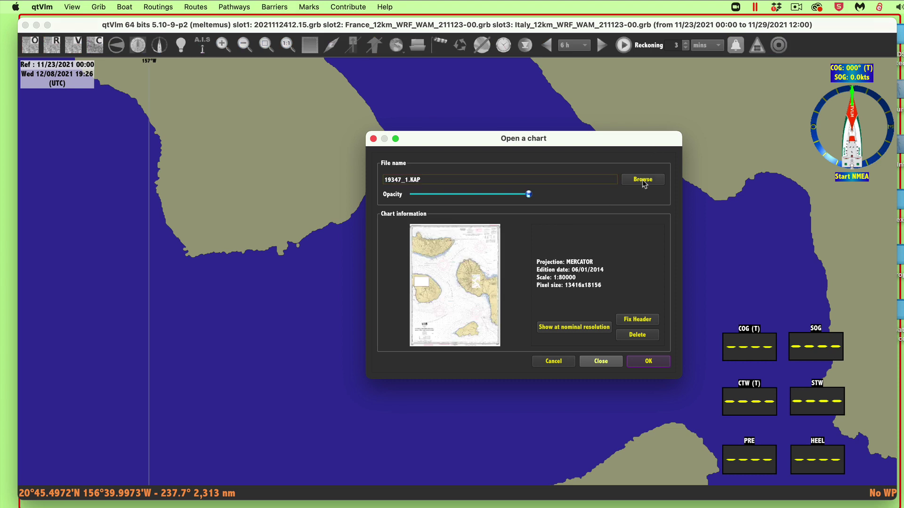
left_click(642, 183)
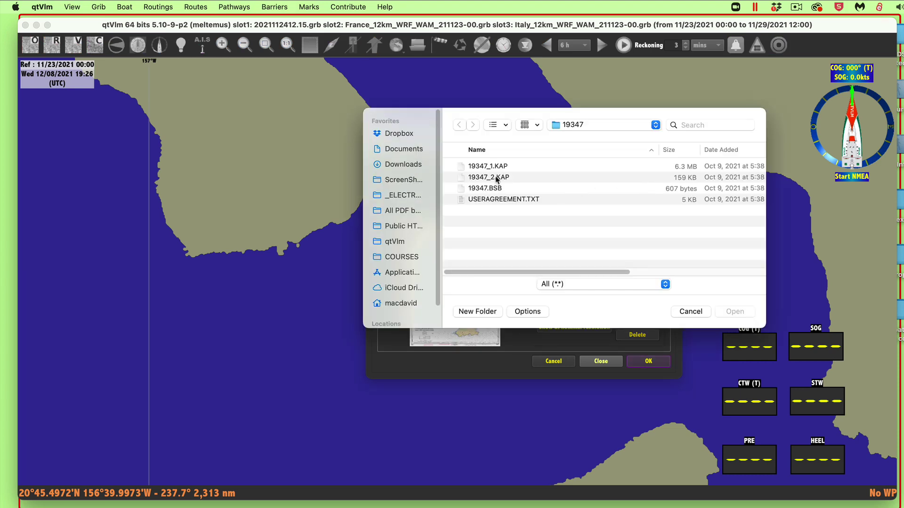
left_click(570, 125)
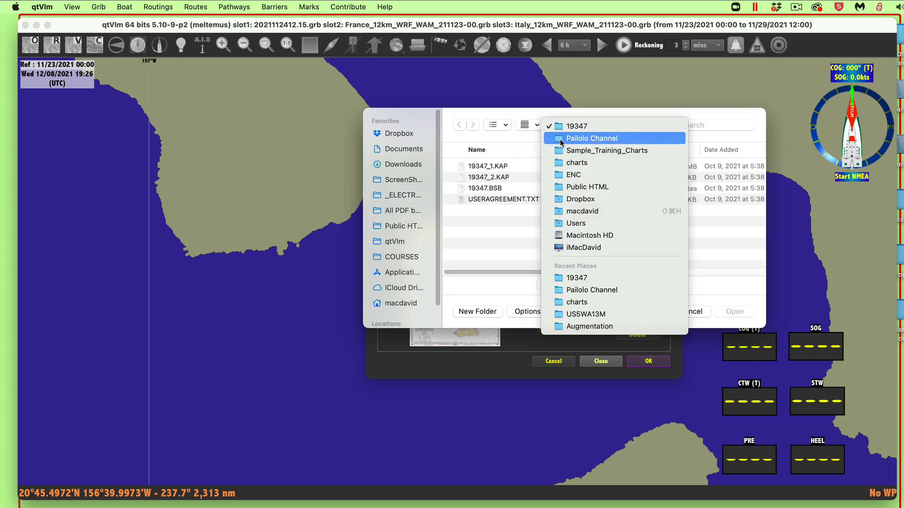
left_click(559, 139)
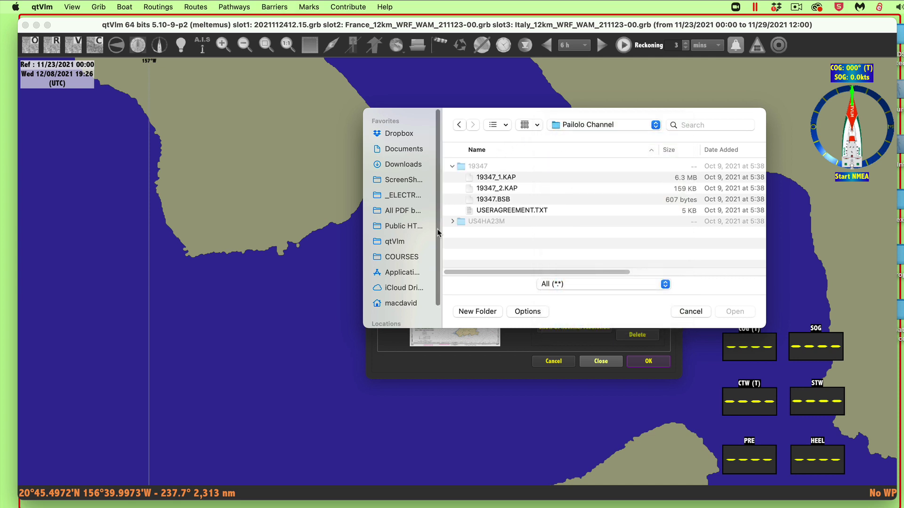
Load US4HA23M/US4HA23M/US4HA23M.000 and show it at nominal 1:80,000 scale.
left_click(452, 222)
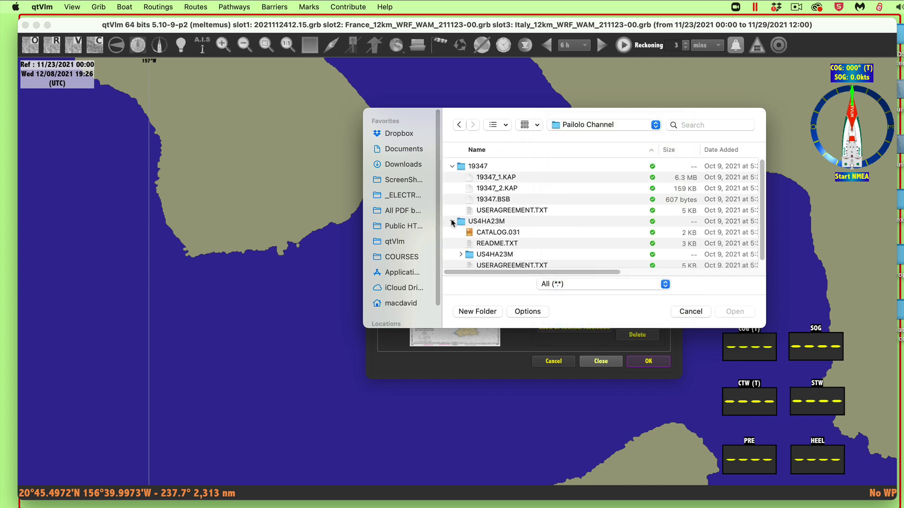
scroll(554, 219, "down", 1)
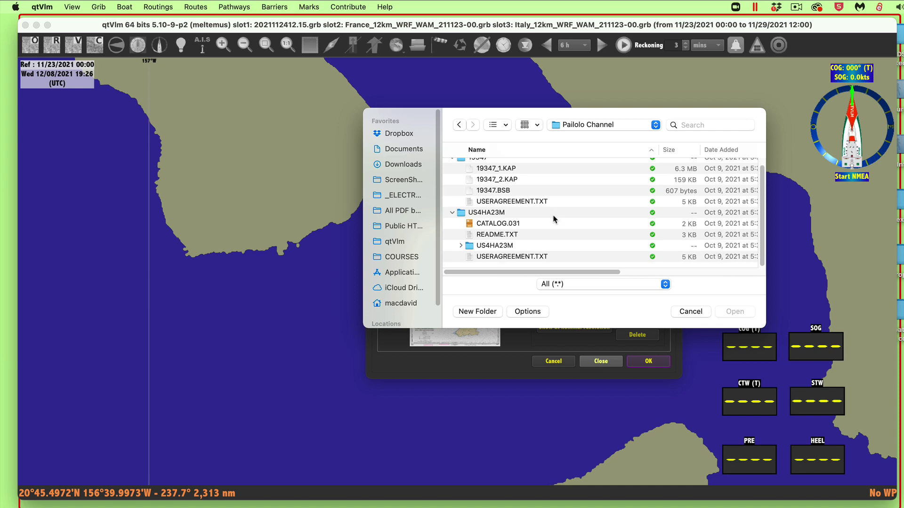
left_click(460, 245)
scroll(522, 229, "down", 3)
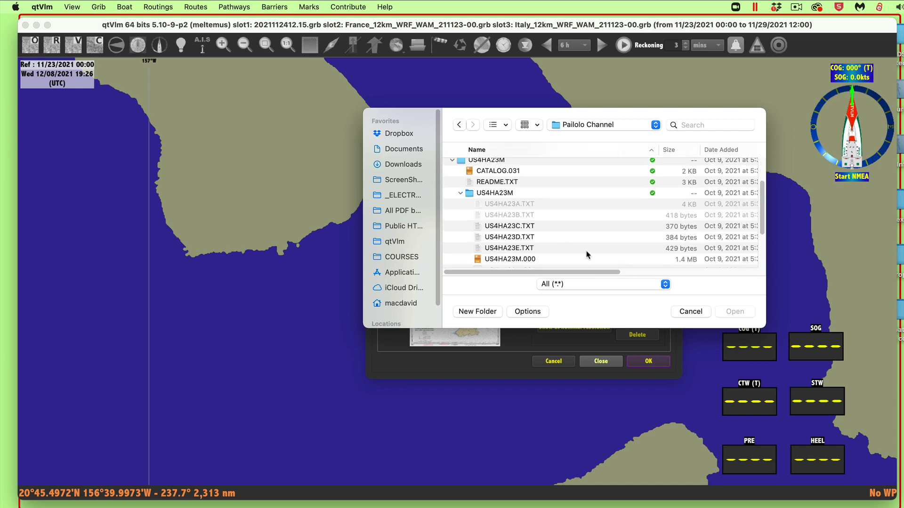
left_click(526, 262)
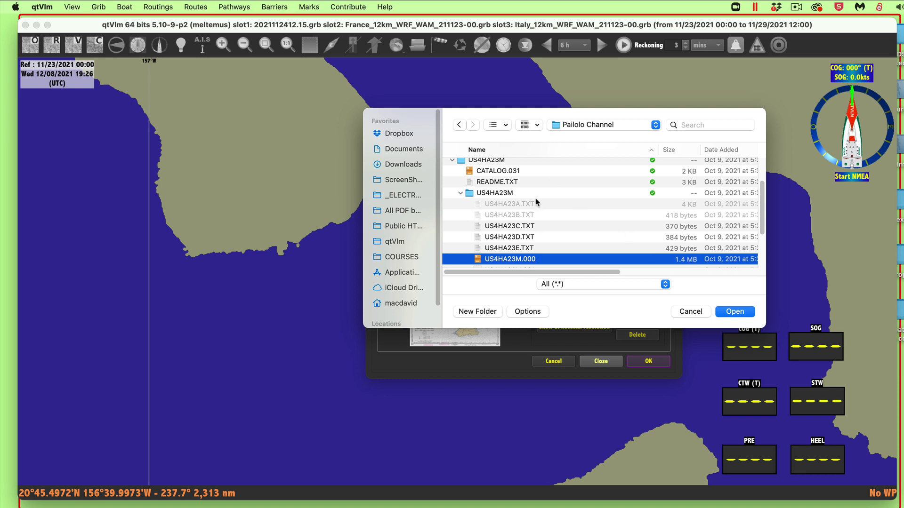
left_click(732, 312)
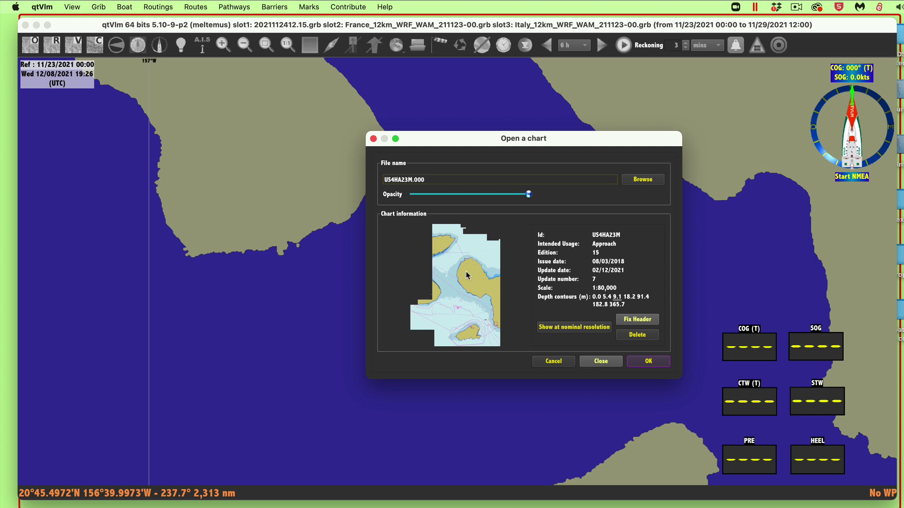
left_click(579, 326)
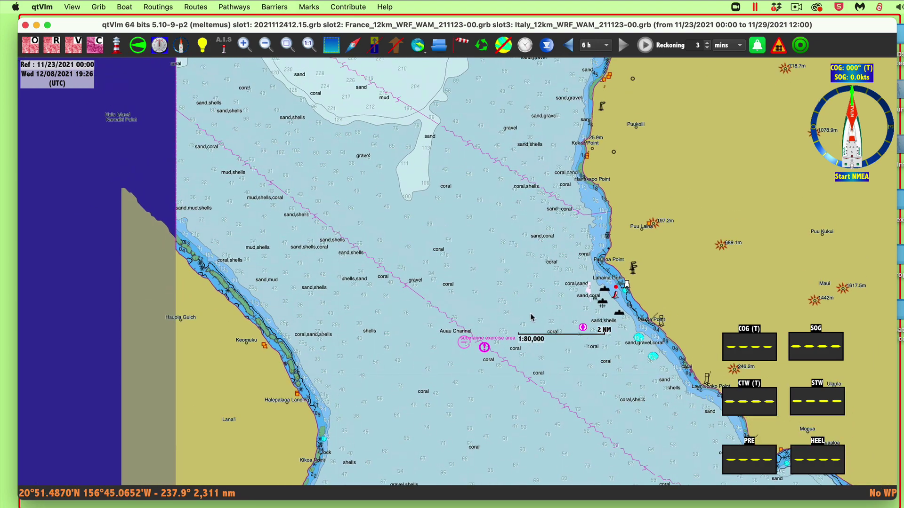
scroll(531, 317, "down", 2)
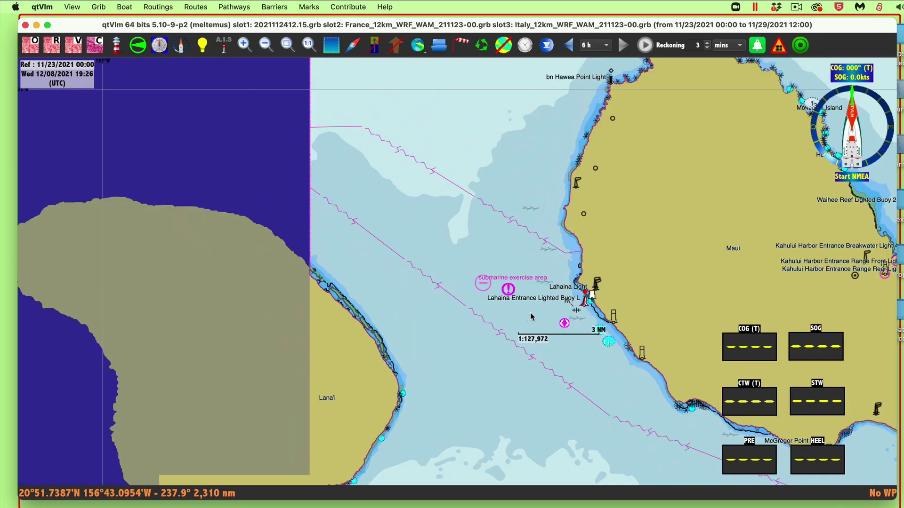
scroll(530, 317, "up", 2)
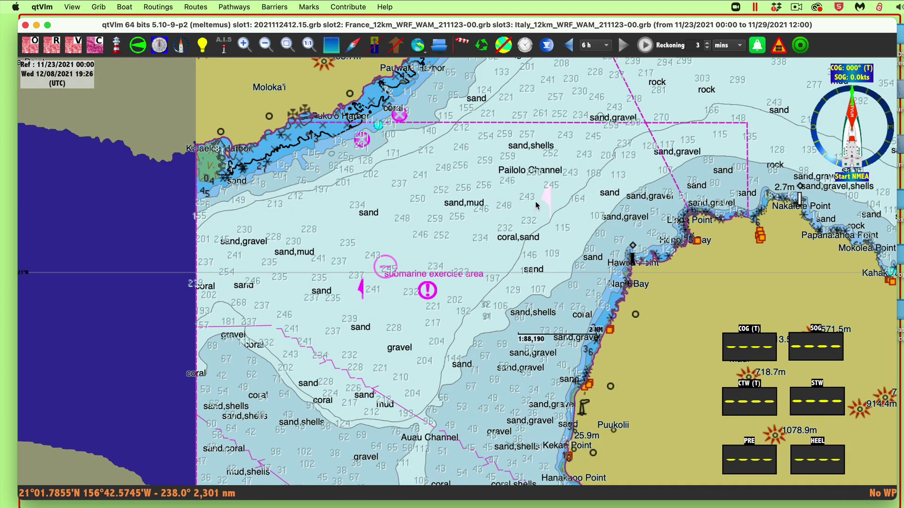
right_click(528, 202)
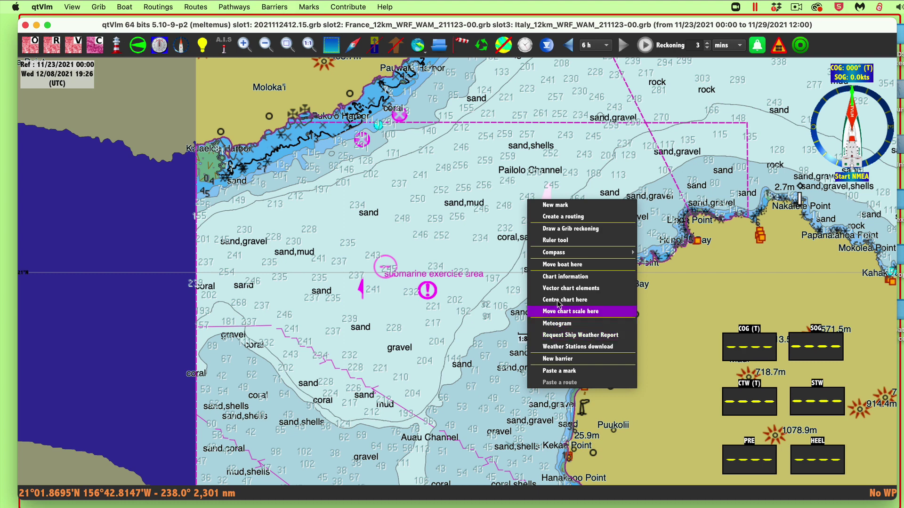
left_click(565, 278)
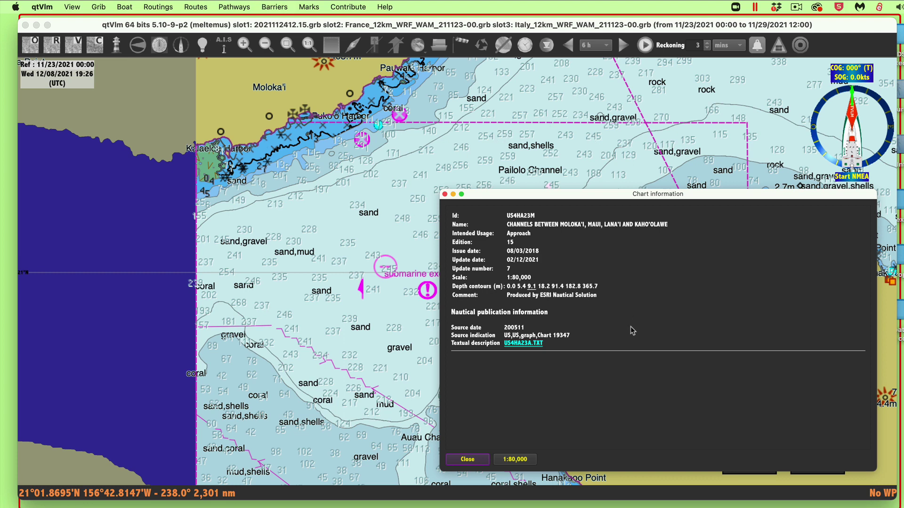
left_click(445, 194)
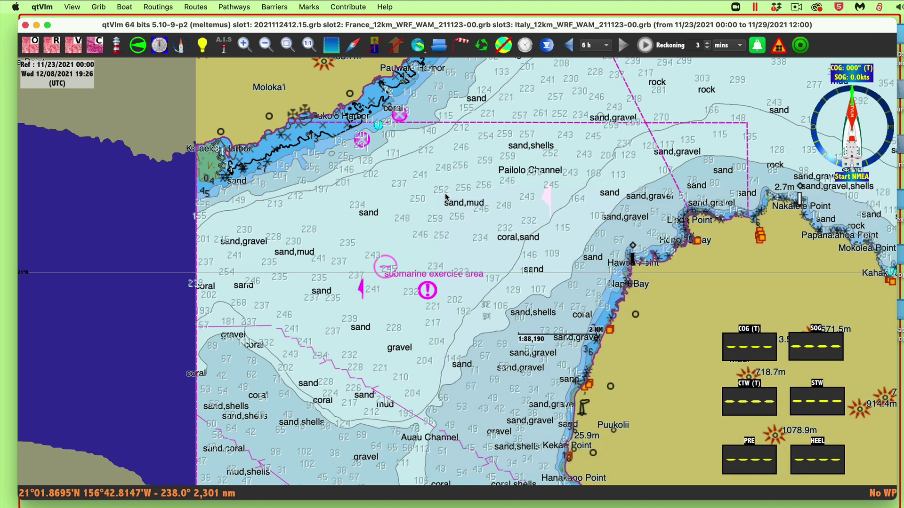